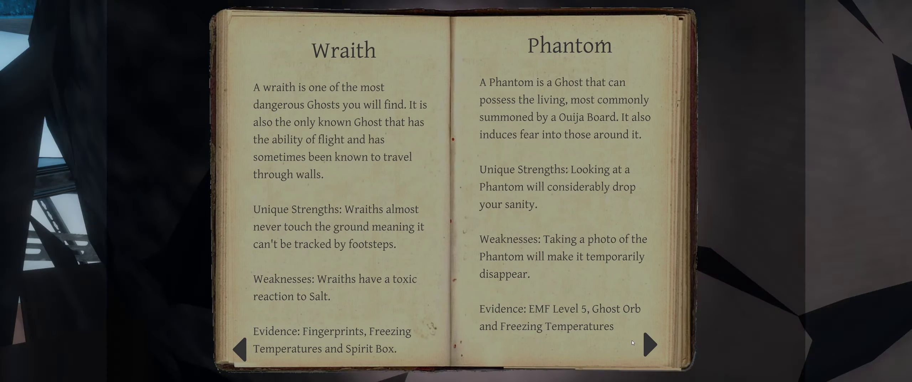
Close the ghost journal and face the van's CCTV monitor showing the office camera
key(j)
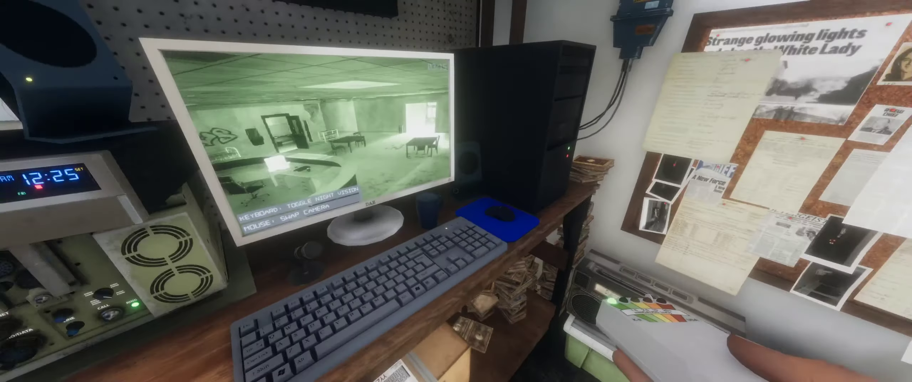
Cycle the van CCTV through the school camera feeds, past the hallway, back to the office camera
click(456, 191)
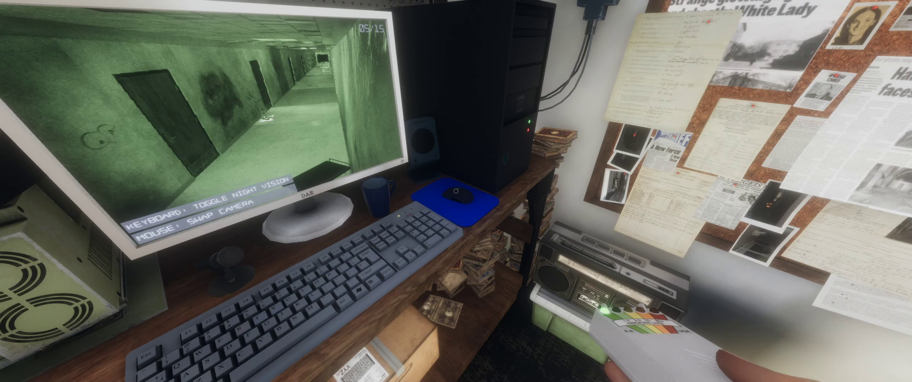
click(456, 191)
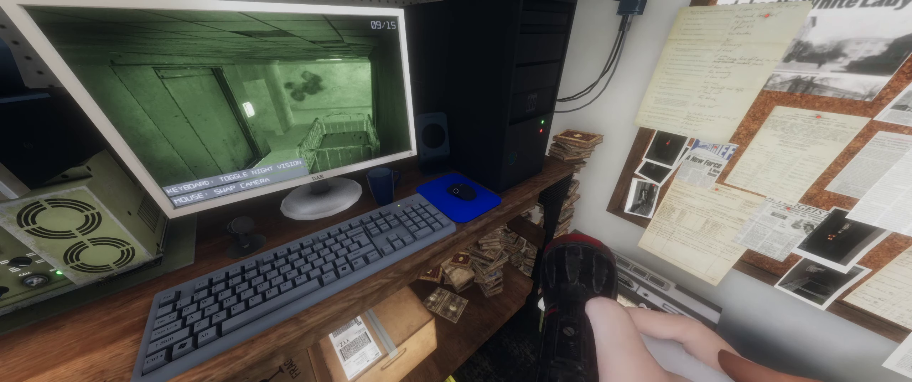
click(457, 191)
click(456, 191)
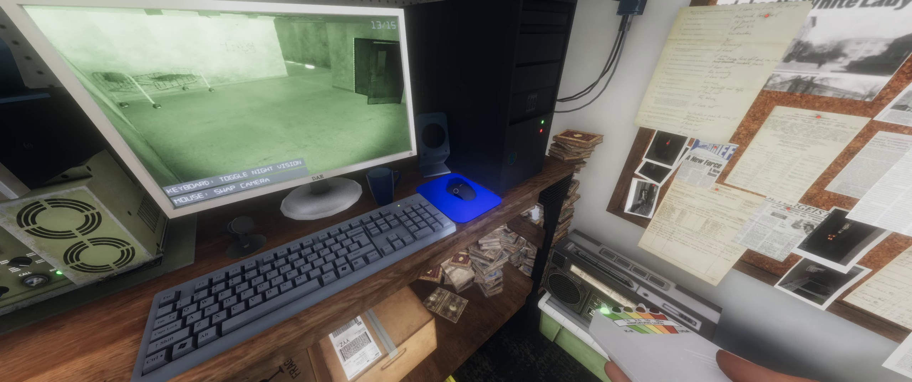
click(456, 190)
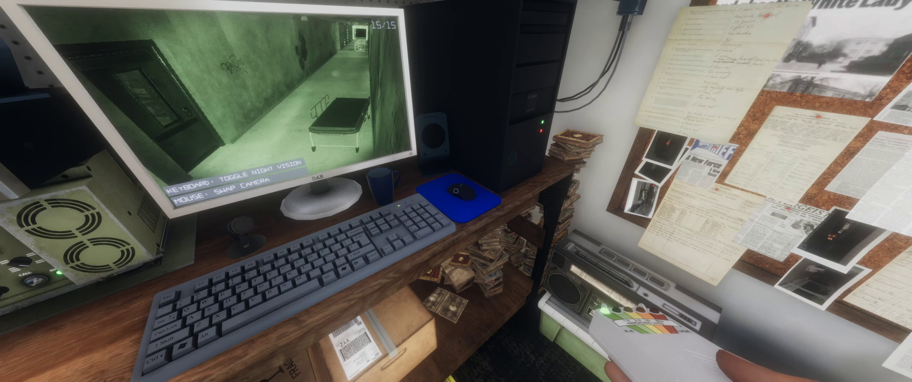
click(456, 191)
click(456, 191)
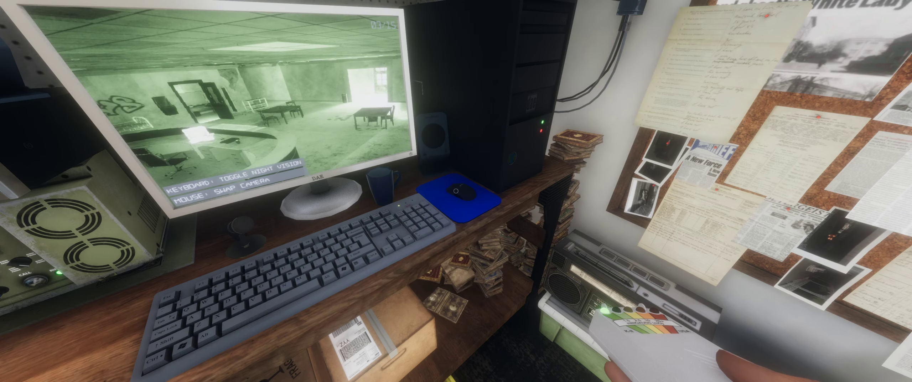
click(456, 190)
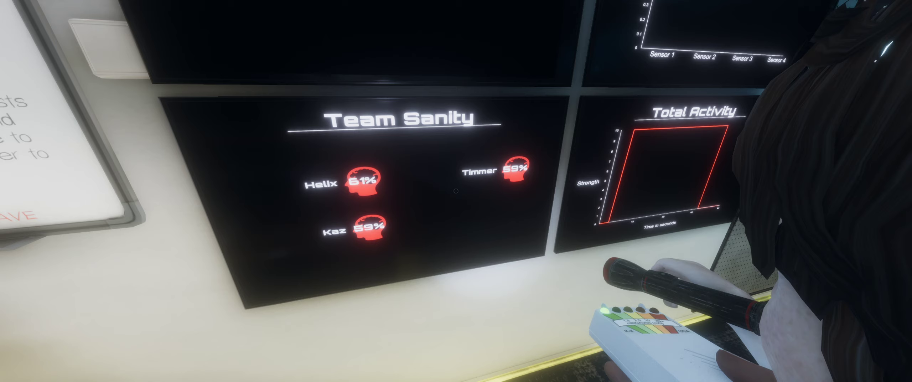
Step back from the desk to view the wall floor map with the teammate's marker
key(w)
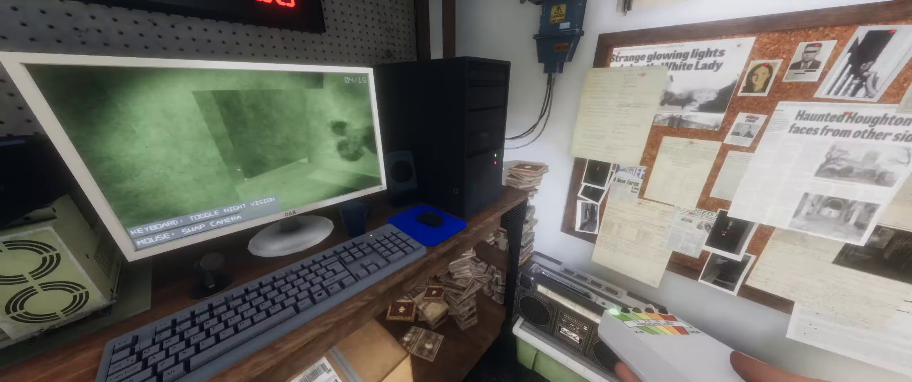
key(s)
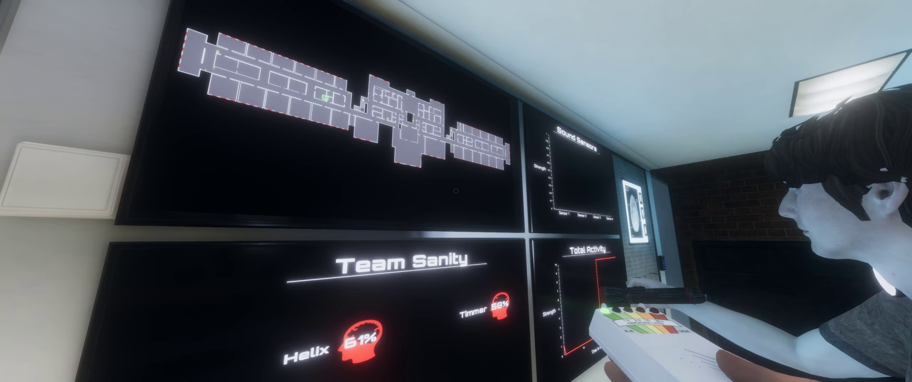
Walk up to the wall monitors, then face the CCTV desk and evidence board
key(w)
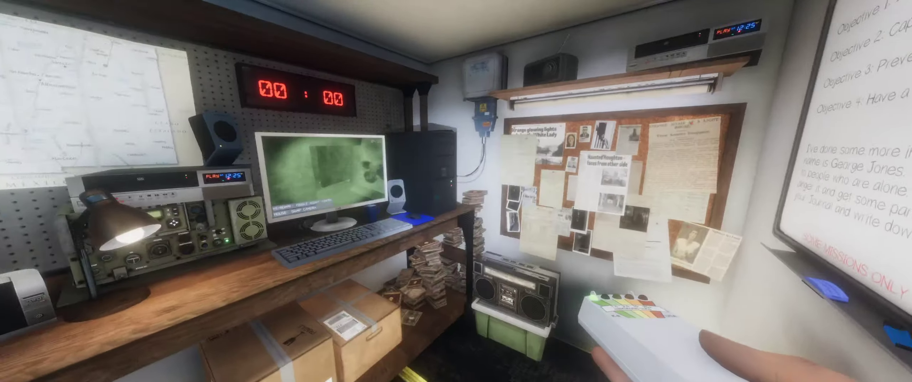
Walk back to the CCTV desk while the teammate returns into the van
key(w)
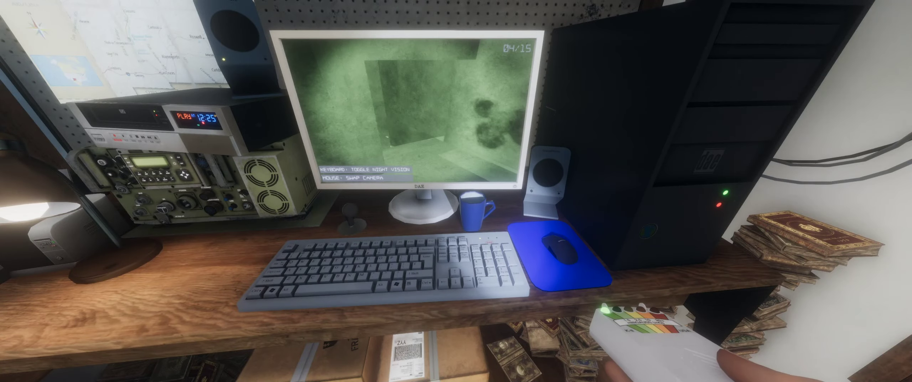